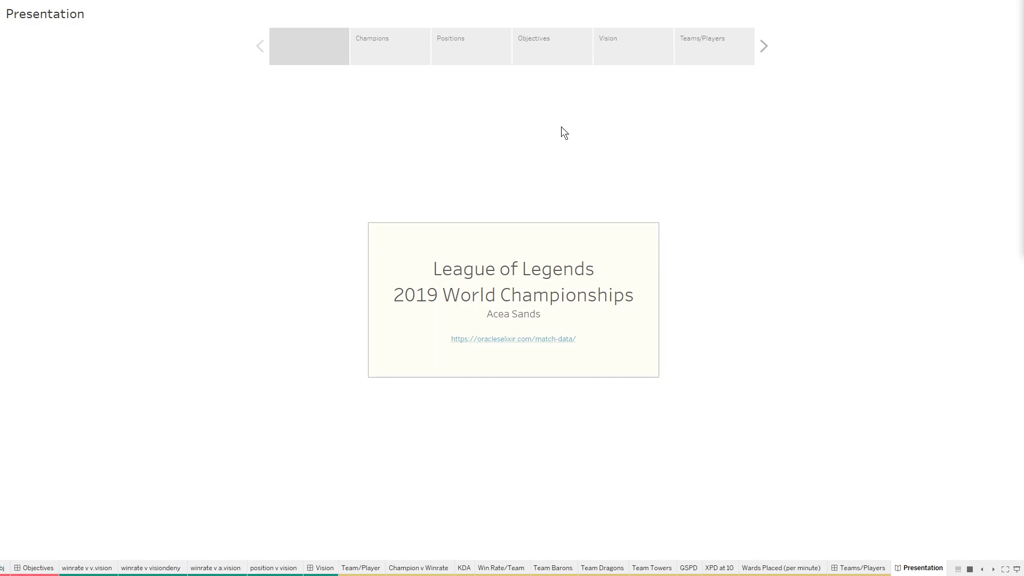
- Filter the Champions story point to Aatrox and highlight the Jungle, Middle and Top positions in turn
{"action": "left_click", "coordinate": [396, 60]}
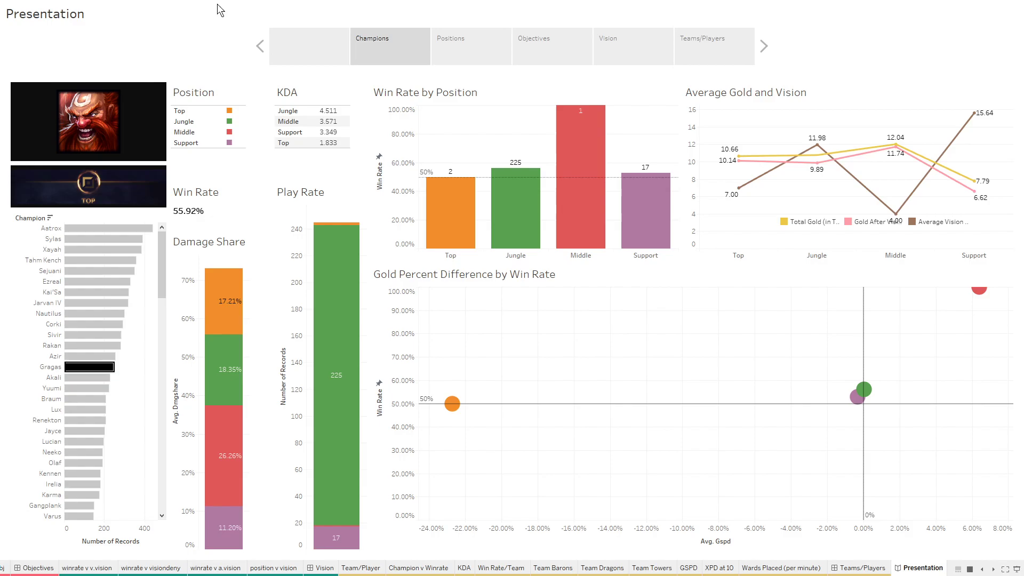
{"action": "left_click", "coordinate": [97, 231]}
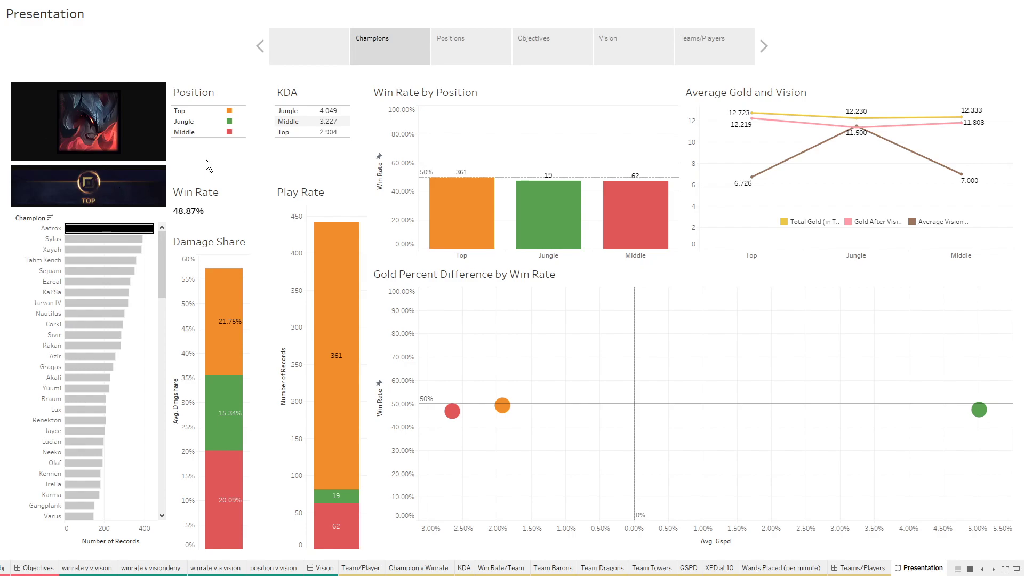
{"action": "left_click", "coordinate": [229, 121]}
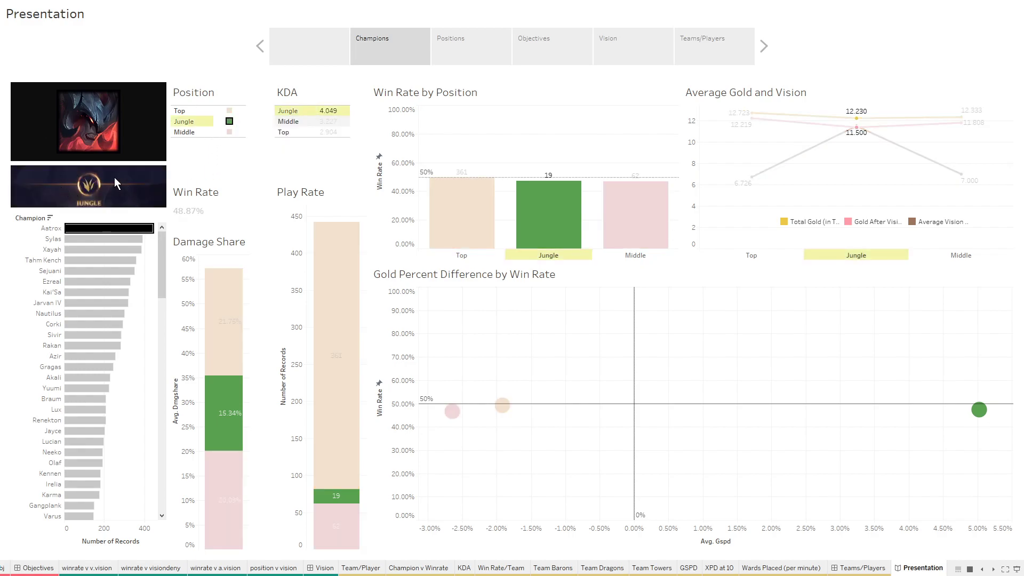
{"action": "left_click", "coordinate": [229, 132]}
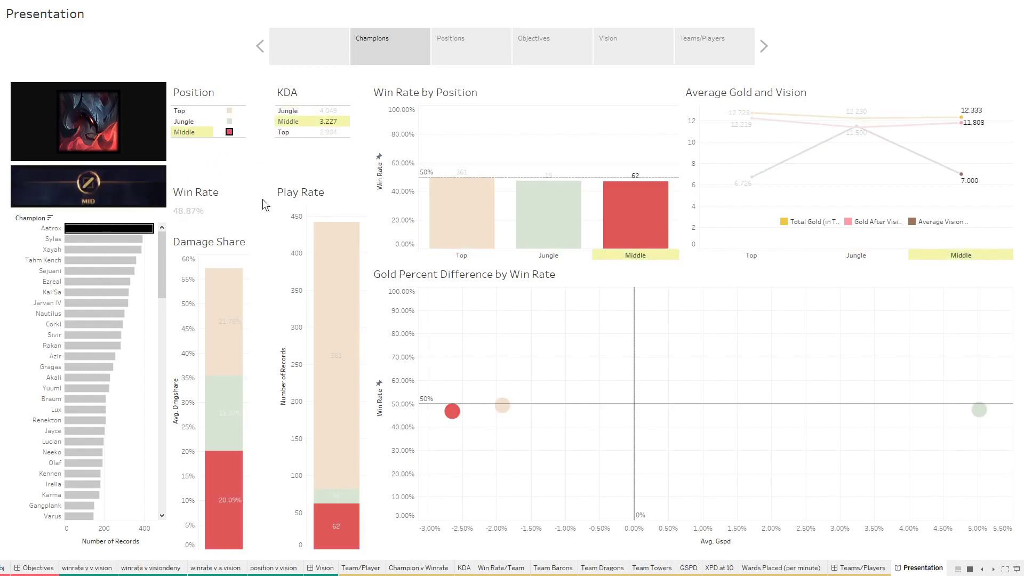
{"action": "left_click", "coordinate": [229, 121]}
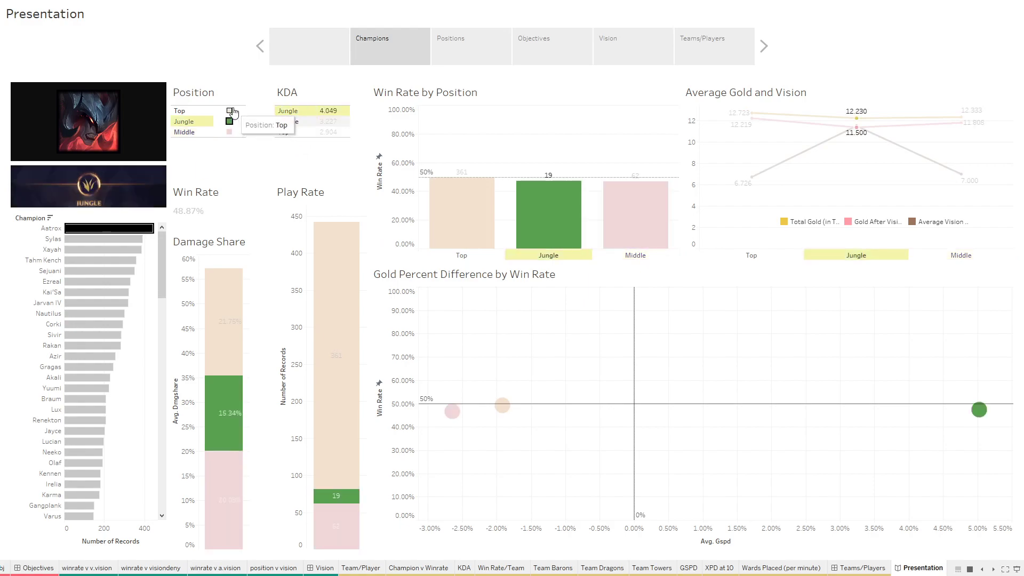
{"action": "left_click", "coordinate": [229, 110]}
{"action": "left_click", "coordinate": [230, 112]}
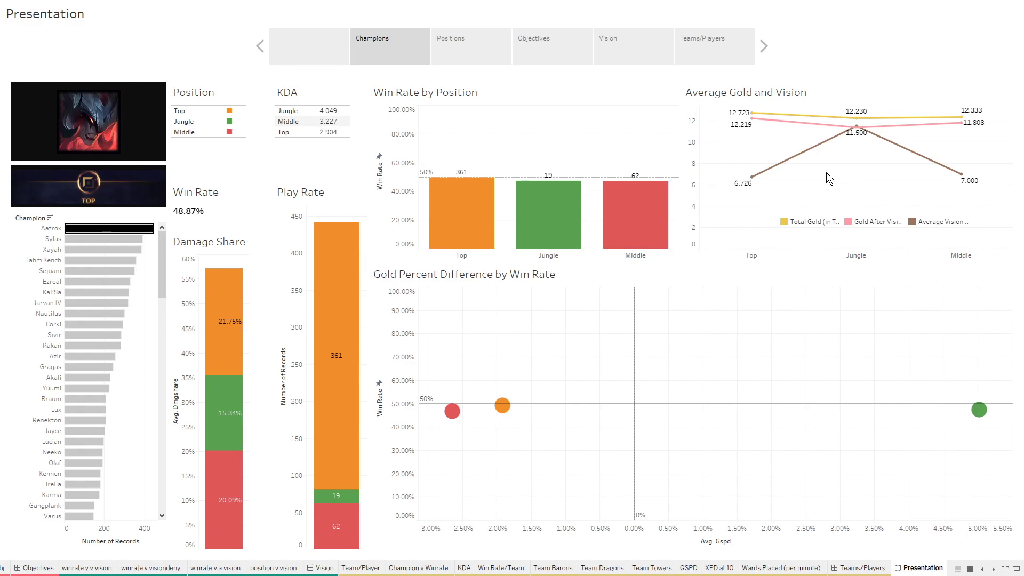
- Filter the dashboard to Tahm Kench, Xayah and Rakan in turn, then move to Positions
{"action": "mouse_move", "coordinate": [961, 122]}
{"action": "mouse_move", "coordinate": [333, 113]}
{"action": "left_click", "coordinate": [97, 260]}
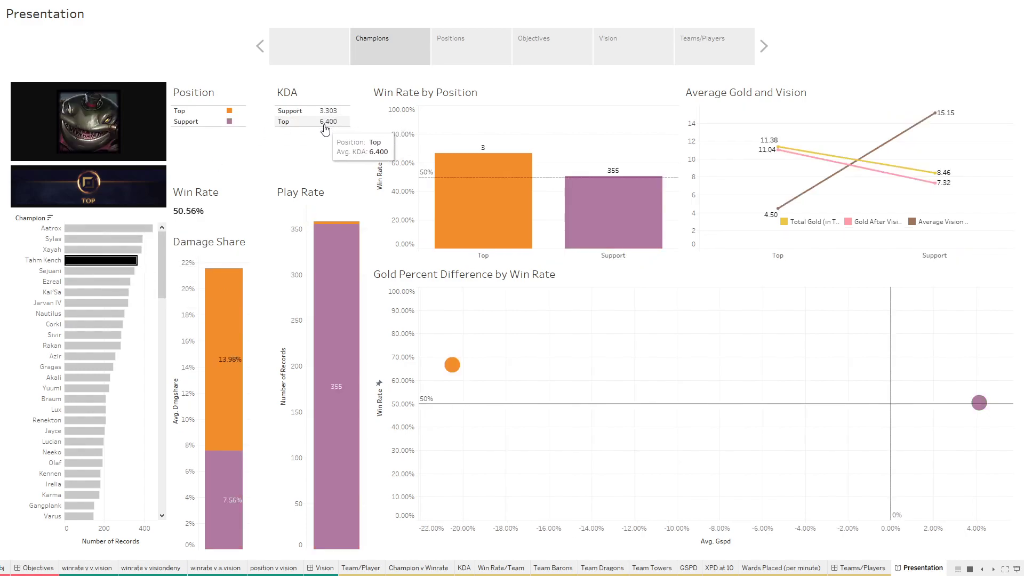
{"action": "left_click", "coordinate": [89, 250]}
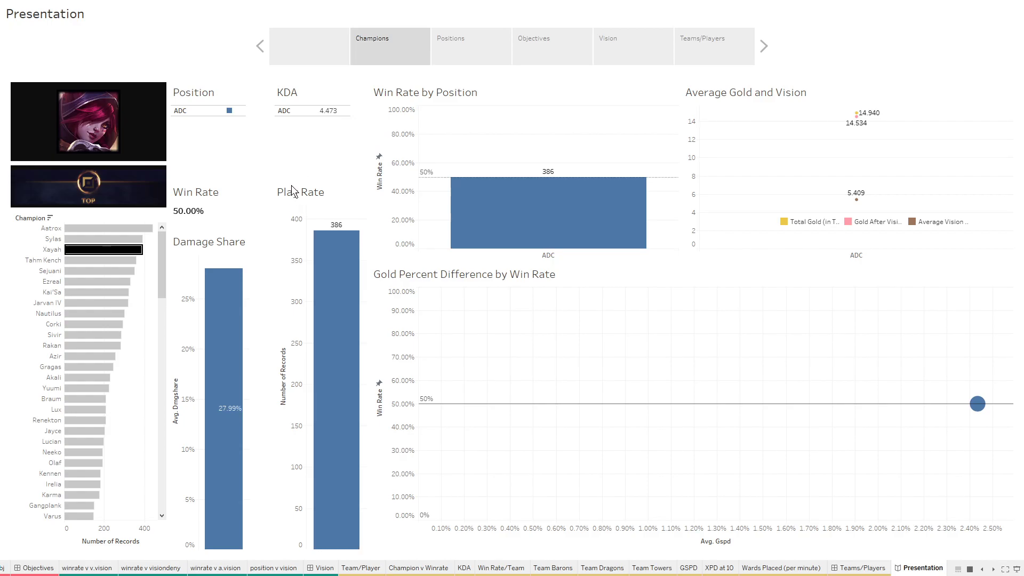
{"action": "left_click", "coordinate": [91, 346]}
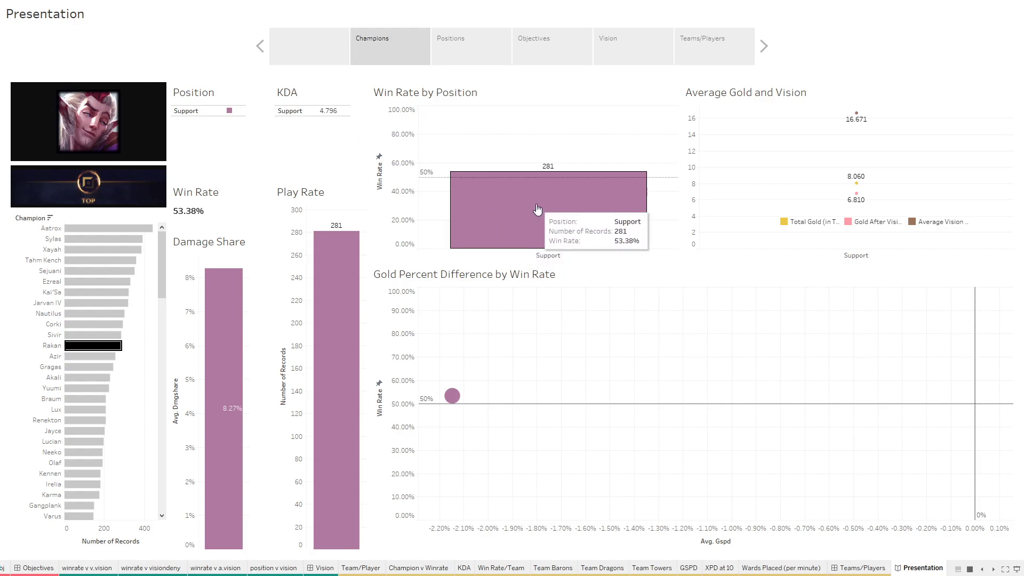
{"action": "left_click", "coordinate": [472, 61]}
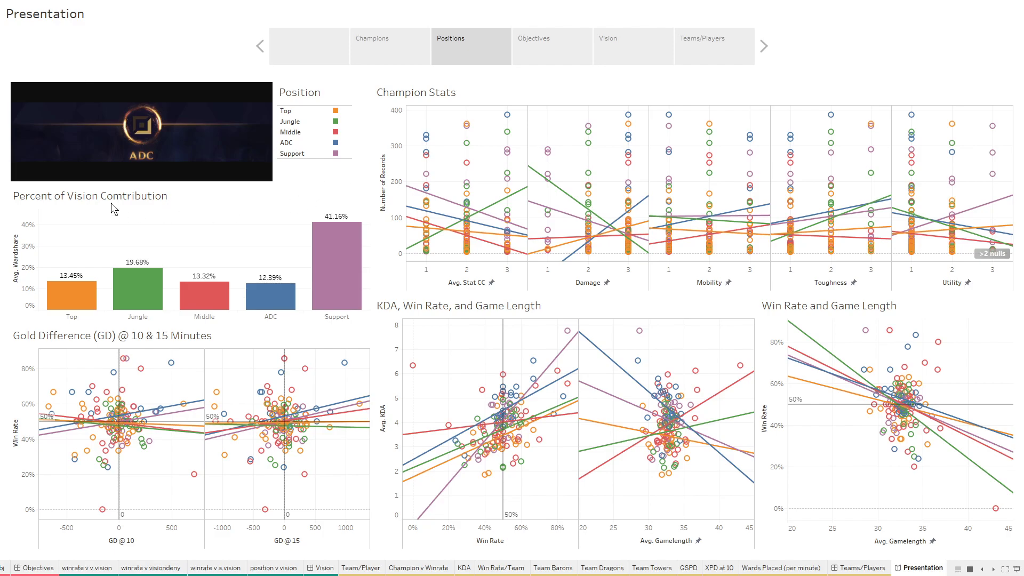
- Highlight Jungle and read its damage trend line (R-squared 0.224874, p-value 0.0257676)
{"action": "mouse_move", "coordinate": [337, 258]}
{"action": "left_click", "coordinate": [309, 122]}
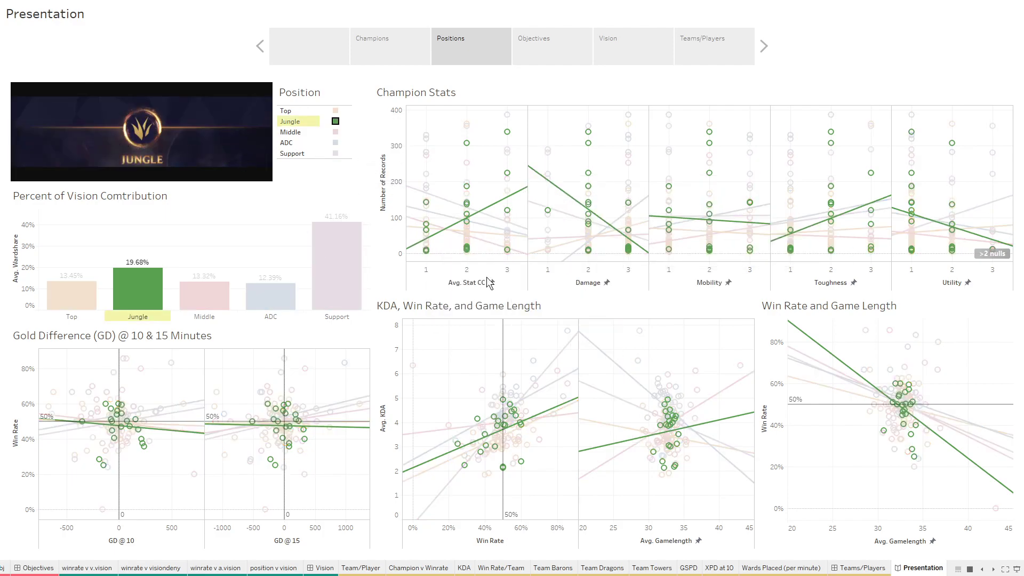
{"action": "mouse_move", "coordinate": [497, 202]}
{"action": "mouse_move", "coordinate": [508, 135]}
{"action": "mouse_move", "coordinate": [645, 254]}
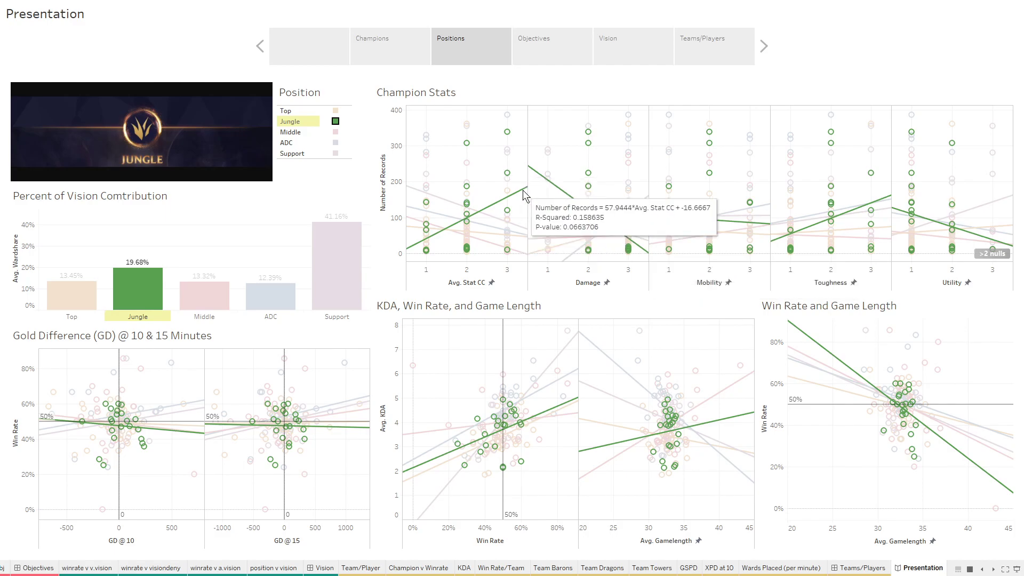
- Highlight ADC in the Position legend and inspect its Damage trend line
{"action": "left_click", "coordinate": [335, 144]}
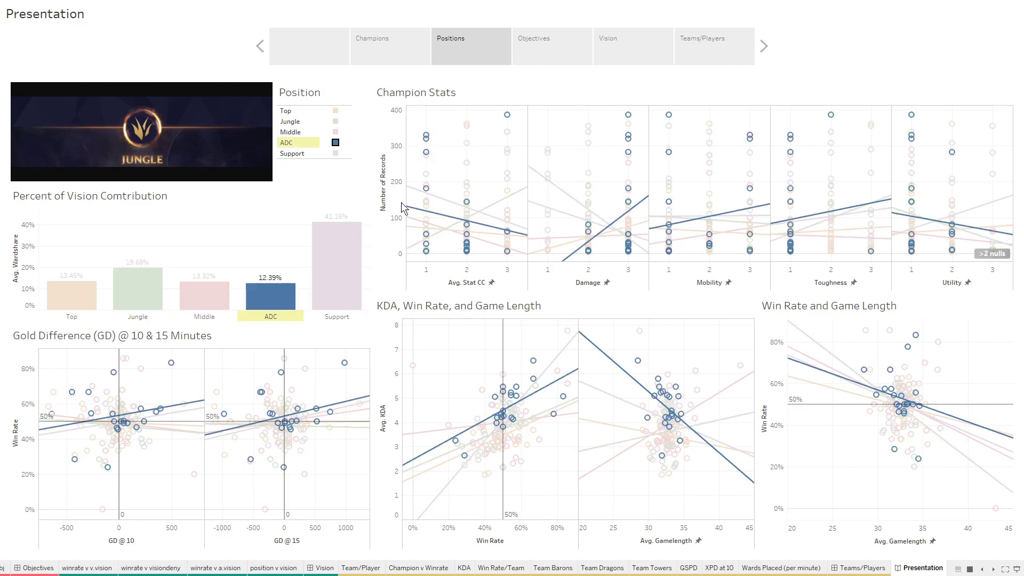
{"action": "mouse_move", "coordinate": [618, 224]}
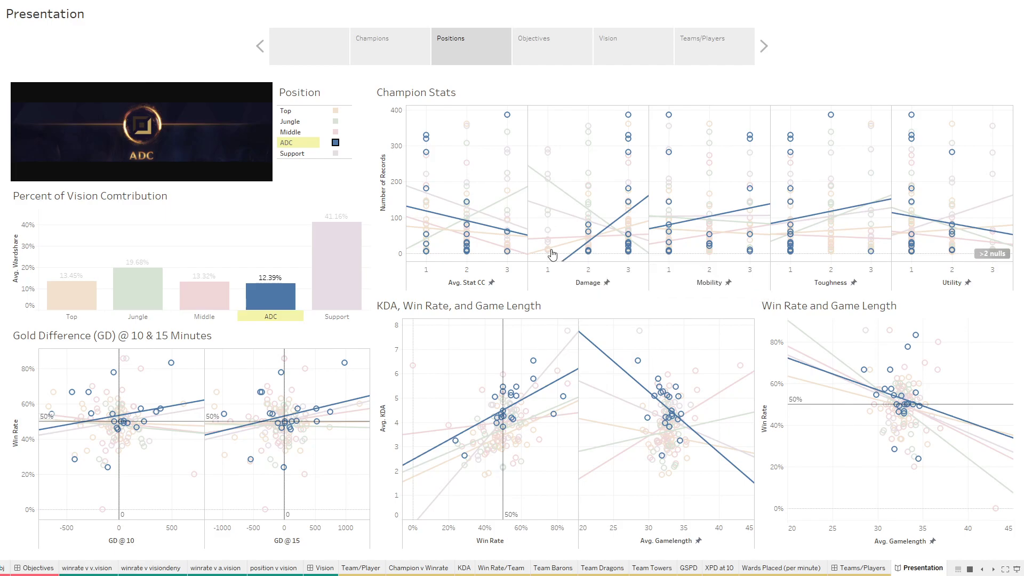
{"action": "mouse_move", "coordinate": [554, 258]}
{"action": "left_click", "coordinate": [549, 53]}
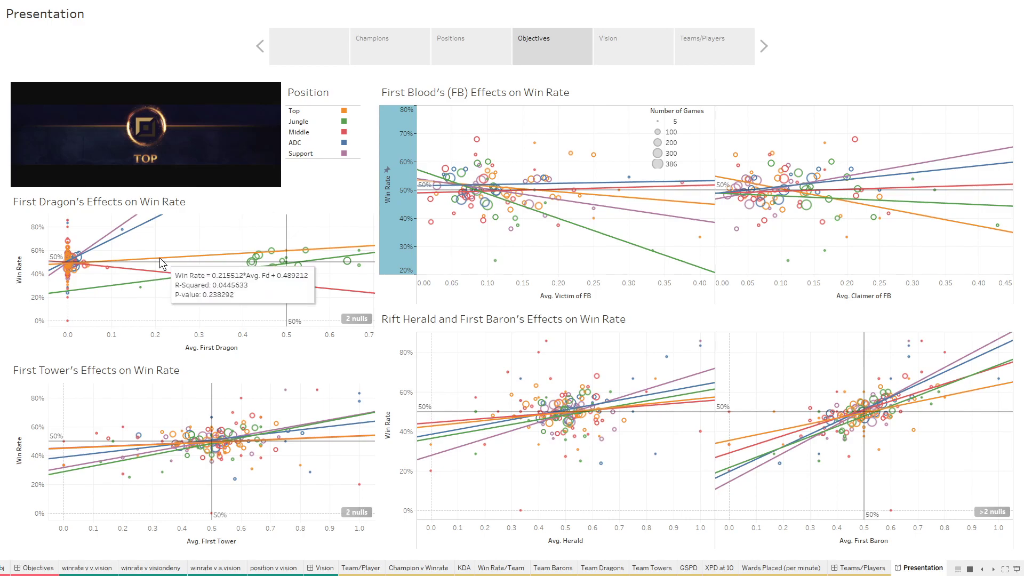
{"action": "mouse_move", "coordinate": [233, 275]}
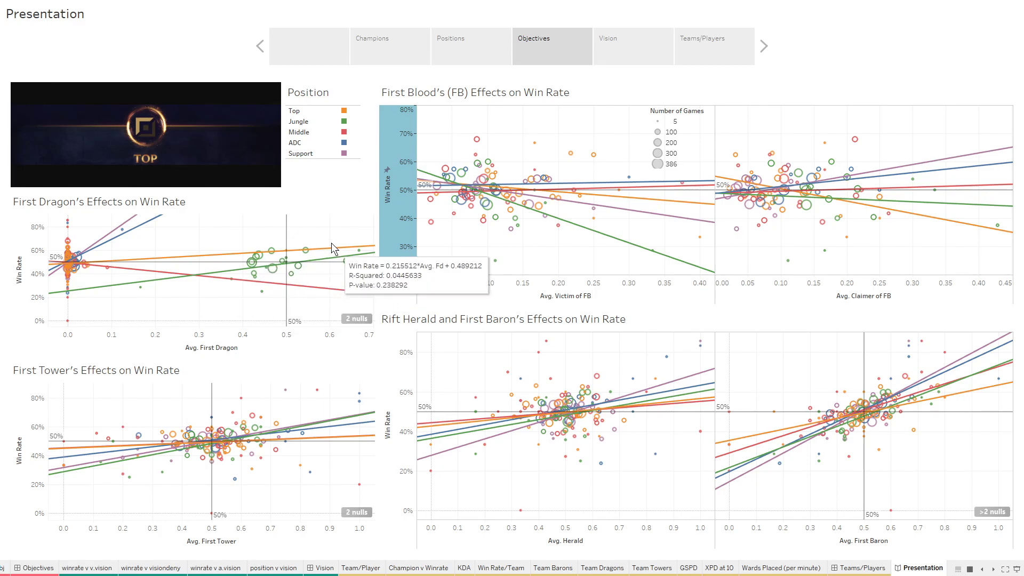
{"action": "mouse_move", "coordinate": [334, 296]}
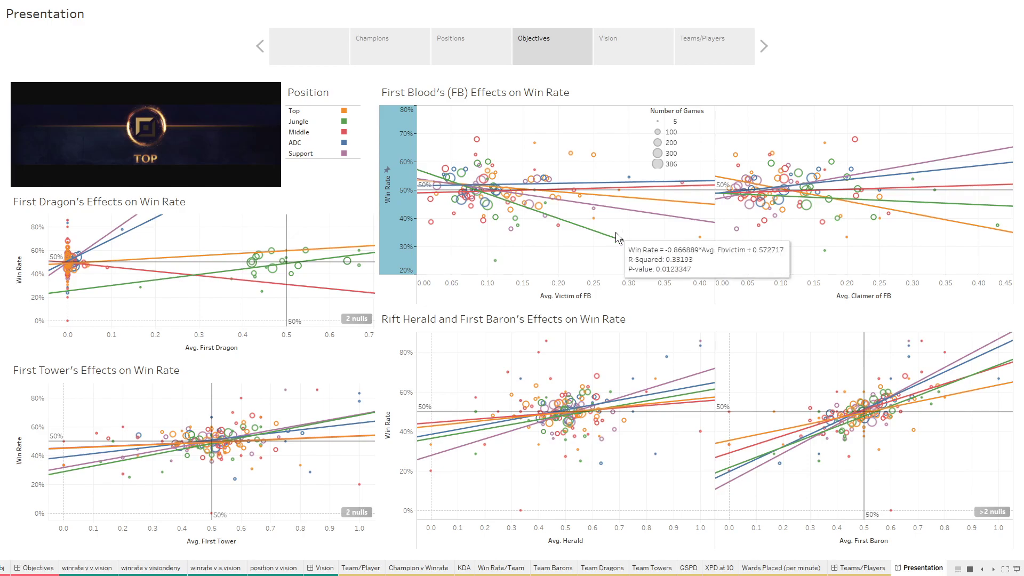
{"action": "mouse_move", "coordinate": [611, 244]}
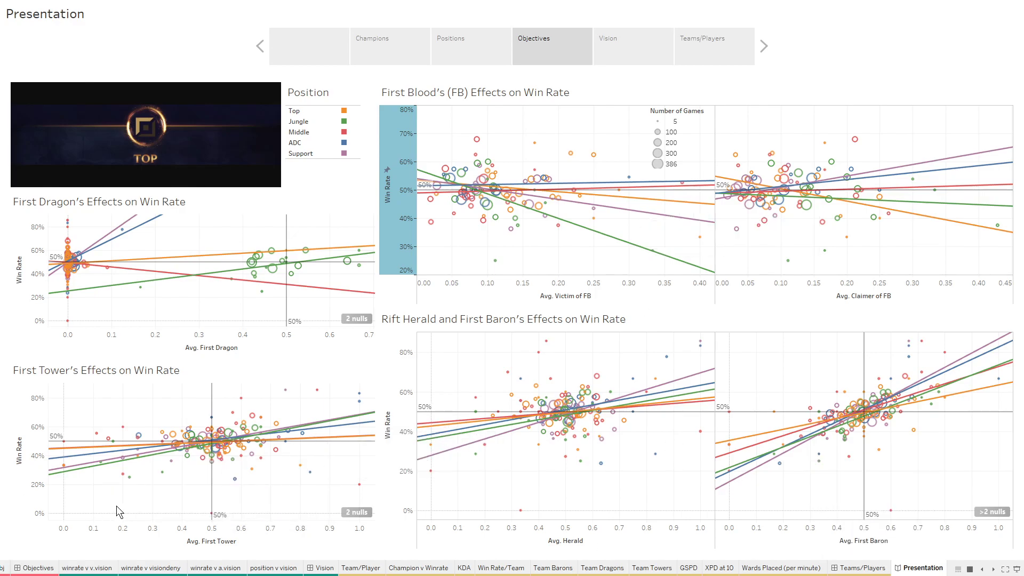
- Advance the story to the Vision point on wards placed and vision clearing
{"action": "mouse_move", "coordinate": [750, 462]}
{"action": "left_click", "coordinate": [629, 48]}
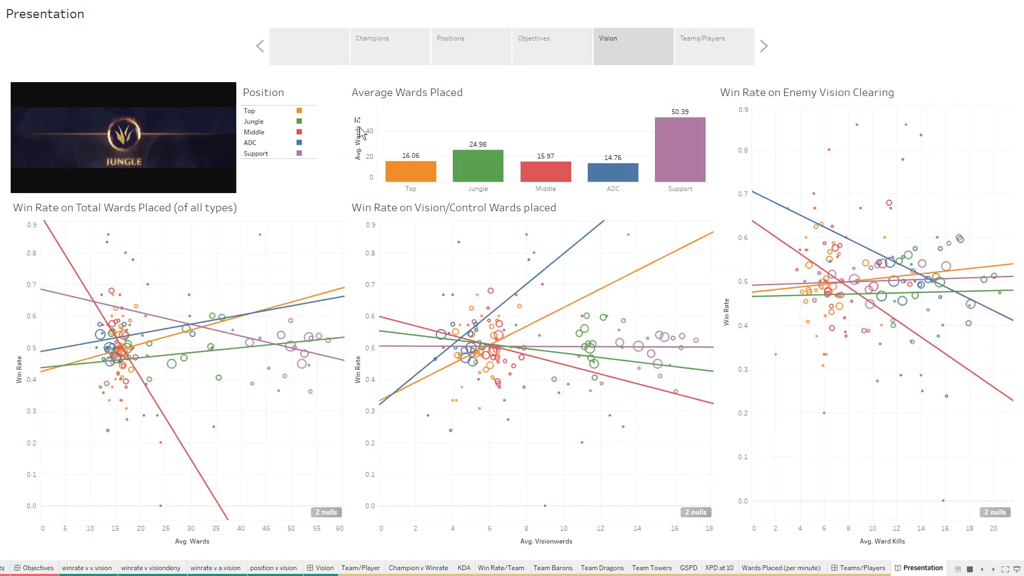
{"action": "mouse_move", "coordinate": [669, 149]}
- Exclude the zero-win-rate Morgana point from the Total Wards chart to recalculate the Middle trend
{"action": "mouse_move", "coordinate": [210, 482]}
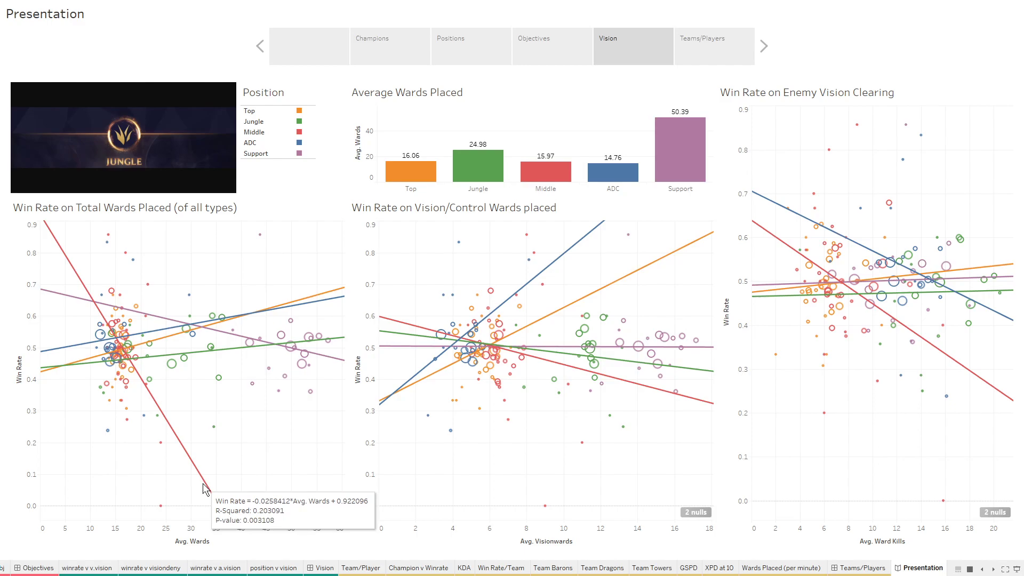
{"action": "left_click", "coordinate": [162, 507]}
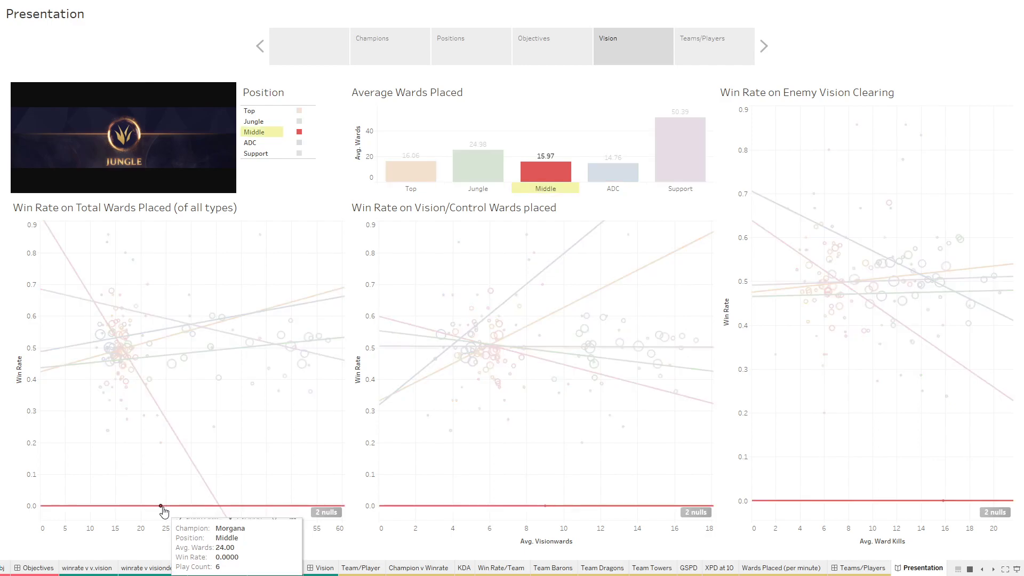
{"action": "left_click", "coordinate": [260, 513]}
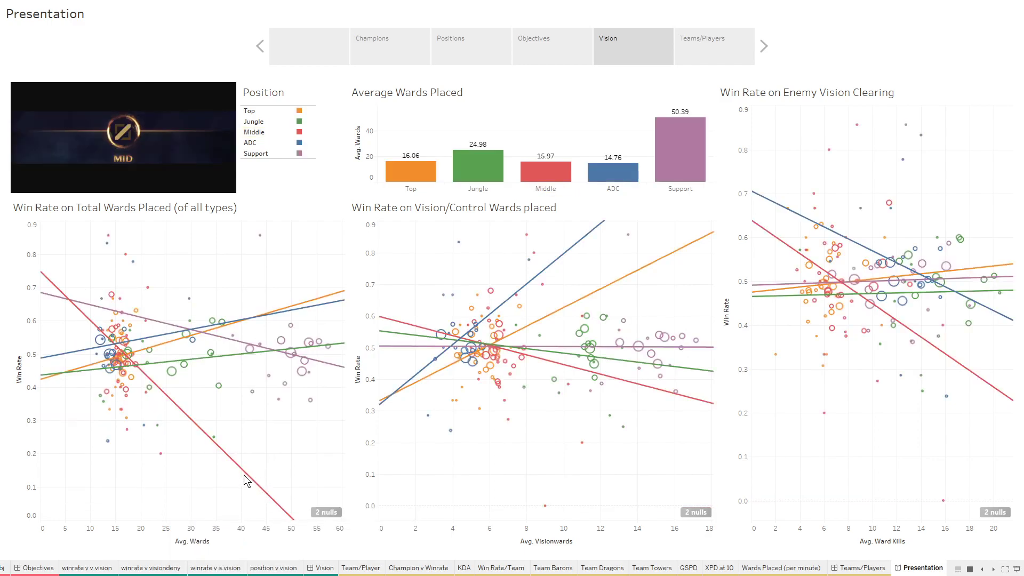
{"action": "mouse_move", "coordinate": [245, 477]}
{"action": "mouse_move", "coordinate": [224, 449]}
- Go to Teams/Players, clear the Funplus Phoenix team filter, and review the KPI and champion tooltips
{"action": "left_click", "coordinate": [712, 44]}
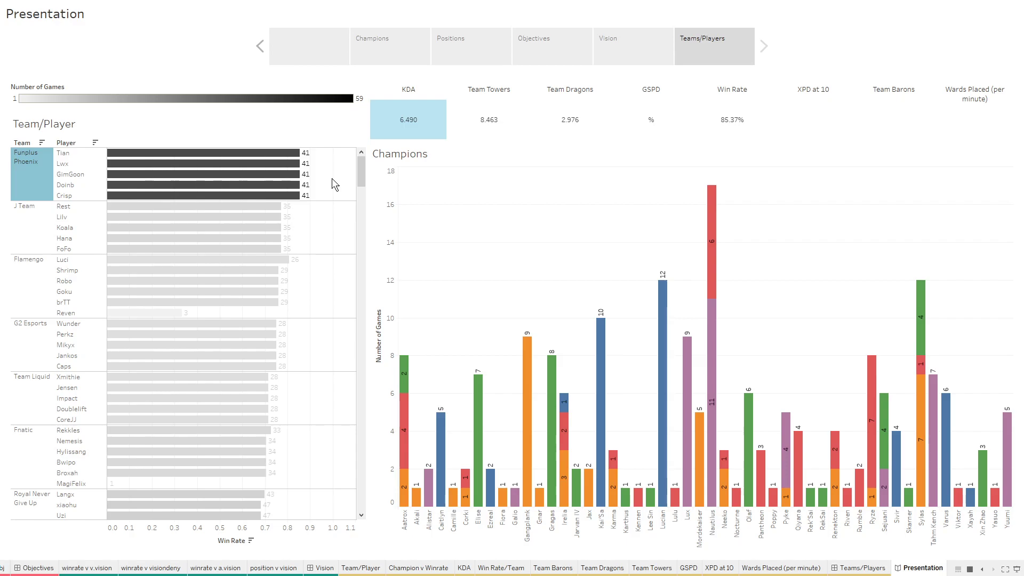
{"action": "left_click", "coordinate": [332, 178]}
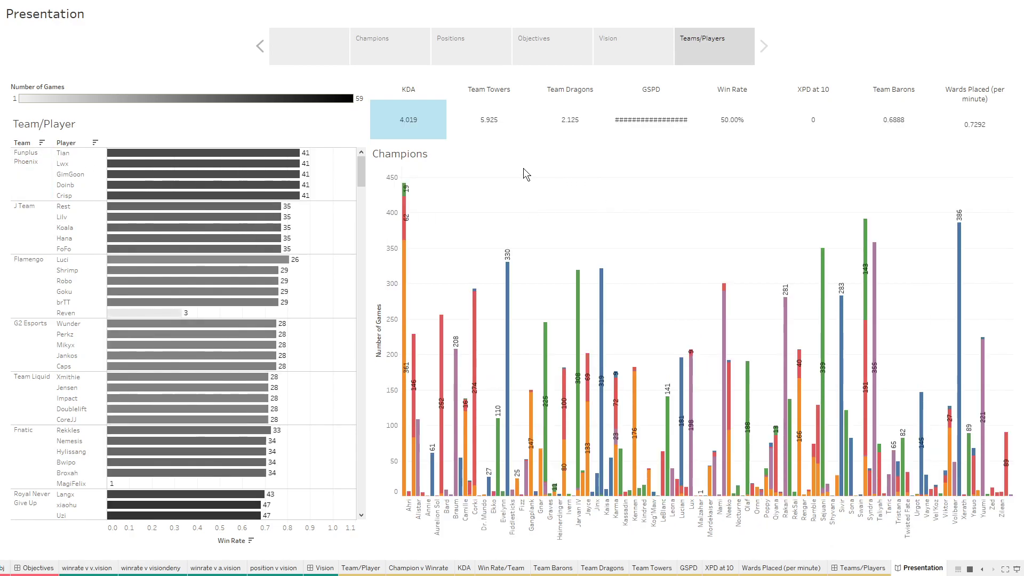
{"action": "mouse_move", "coordinate": [418, 128]}
{"action": "mouse_move", "coordinate": [753, 129]}
{"action": "mouse_move", "coordinate": [826, 128]}
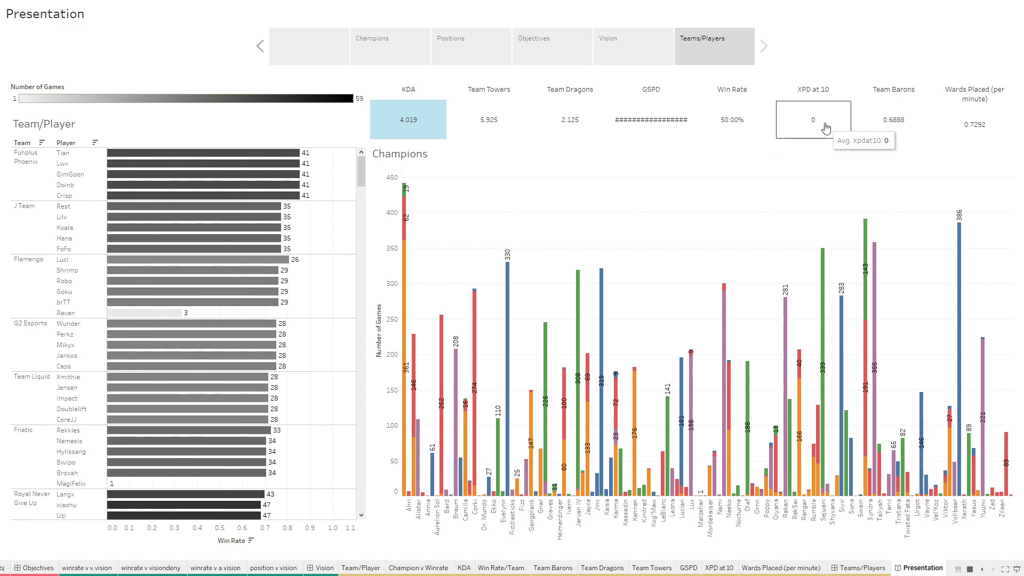
{"action": "mouse_move", "coordinate": [668, 132]}
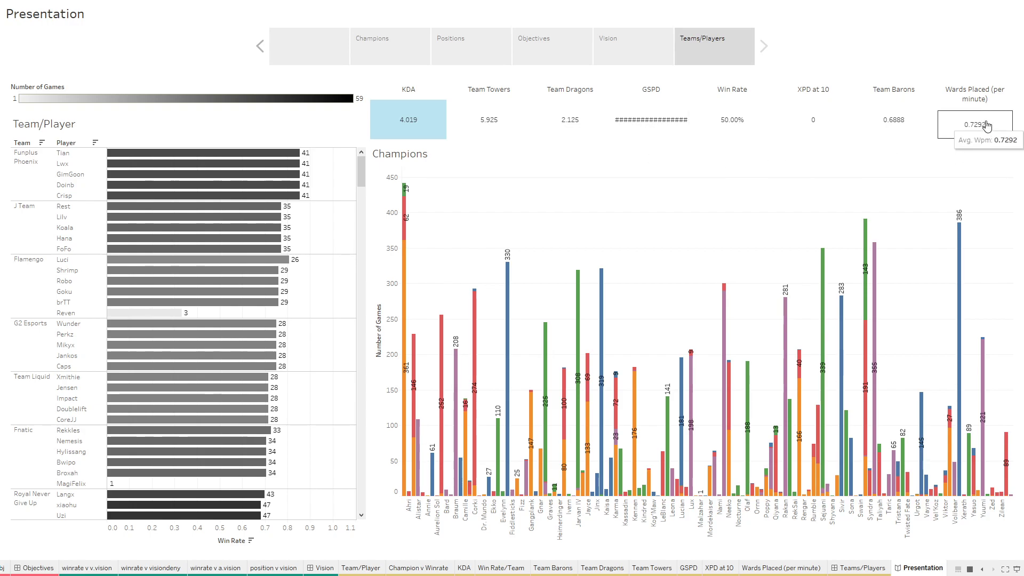
{"action": "mouse_move", "coordinate": [897, 127]}
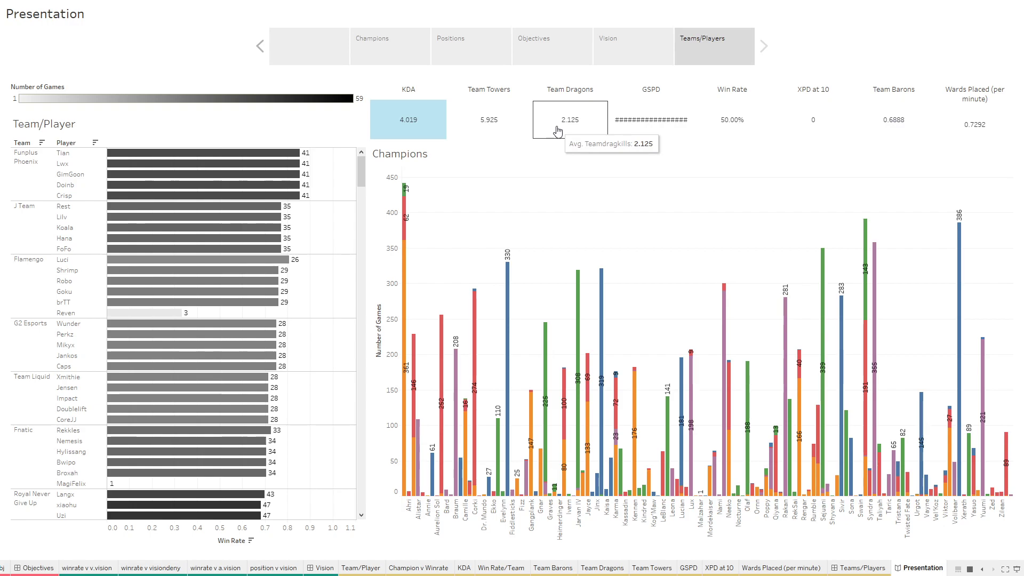
{"action": "mouse_move", "coordinate": [499, 128]}
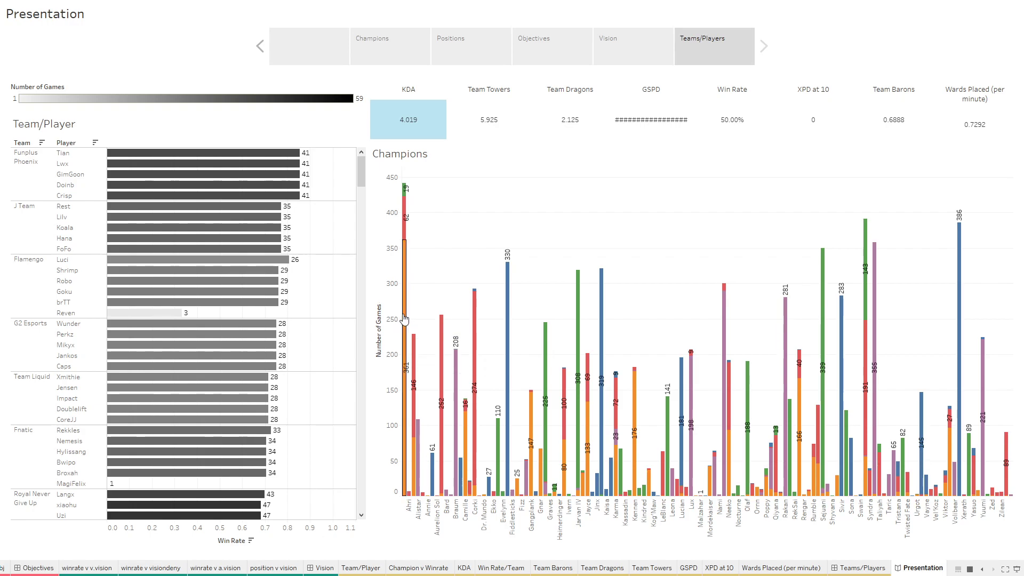
{"action": "mouse_move", "coordinate": [404, 319]}
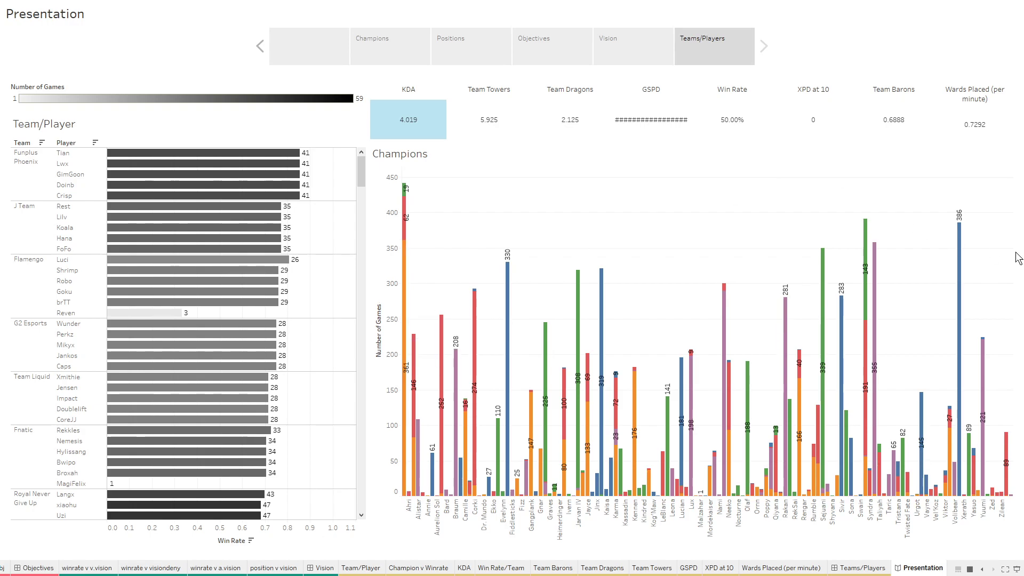
{"action": "mouse_move", "coordinate": [960, 262]}
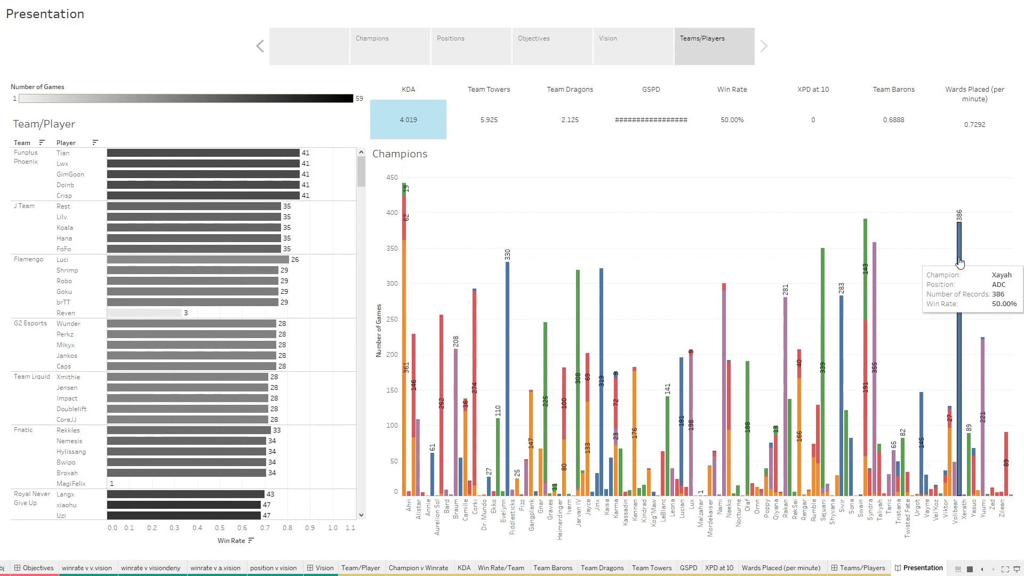
{"action": "mouse_move", "coordinate": [866, 237]}
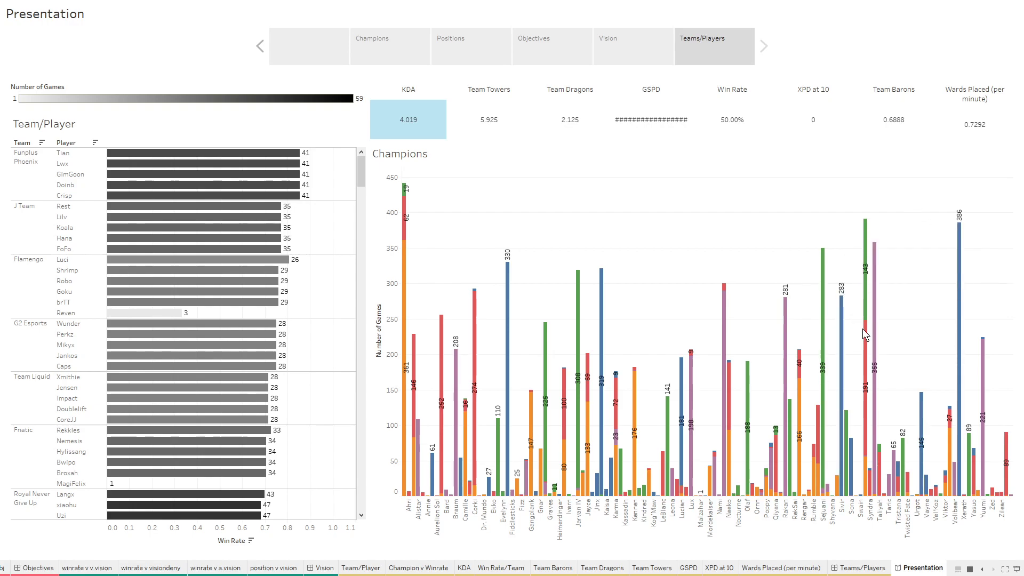
- Settle the team filter on SK Telecom T1 and review its KDA 4.699 and 66.07% win rate
{"action": "mouse_move", "coordinate": [866, 336]}
{"action": "left_click", "coordinate": [23, 187]}
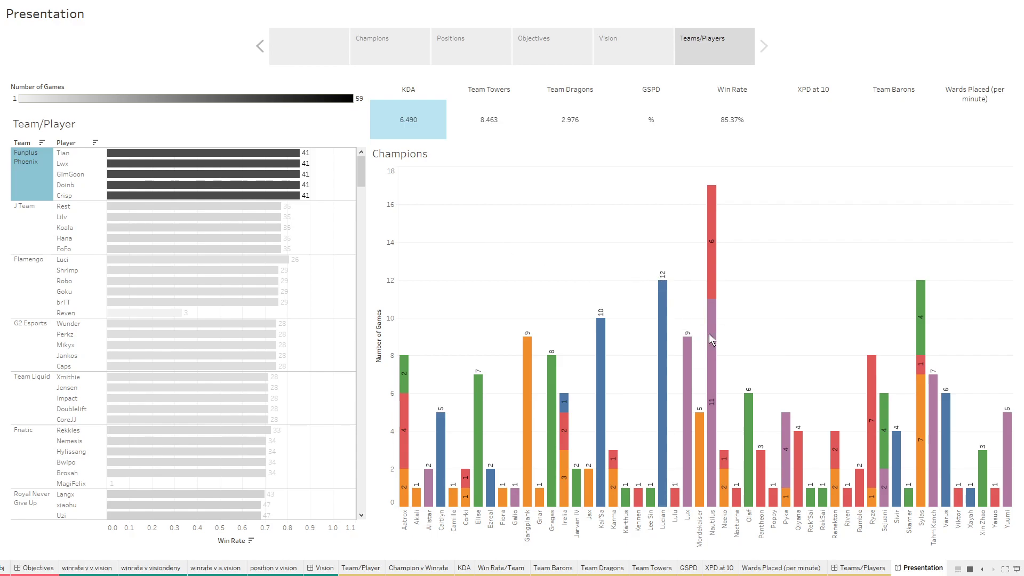
{"action": "mouse_move", "coordinate": [718, 264]}
{"action": "left_click", "coordinate": [19, 180]}
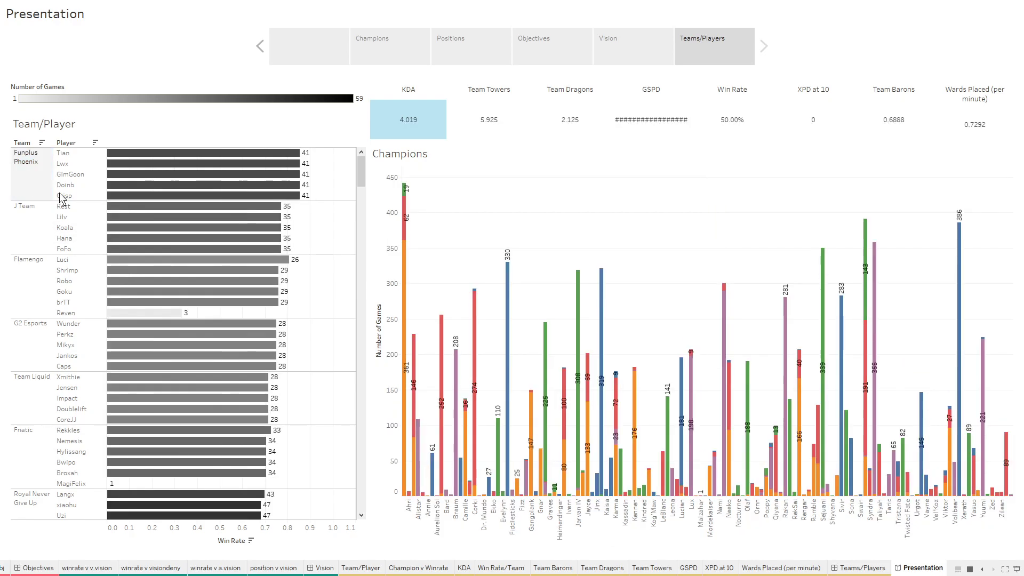
{"action": "left_click", "coordinate": [36, 181]}
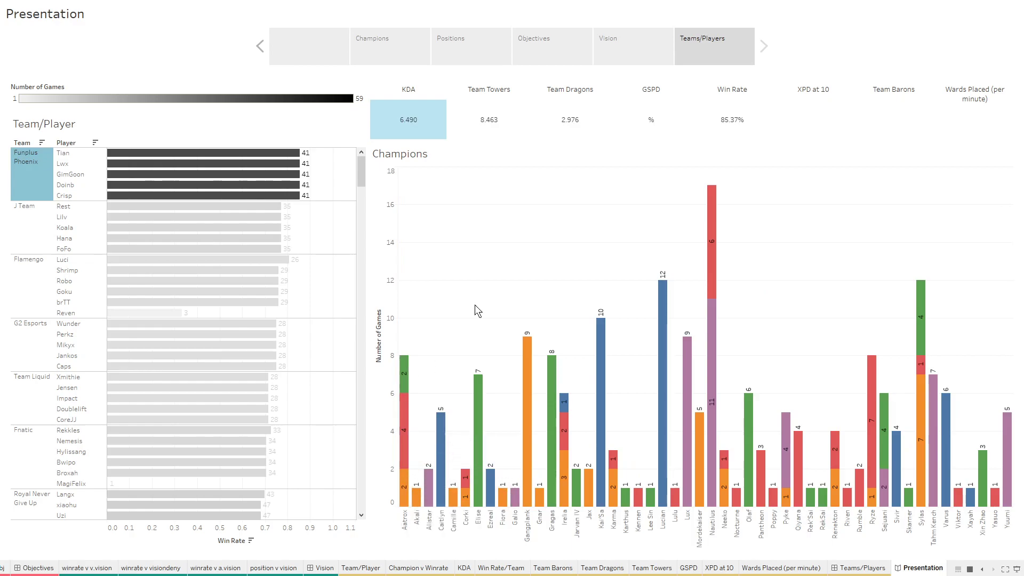
{"action": "mouse_move", "coordinate": [715, 297]}
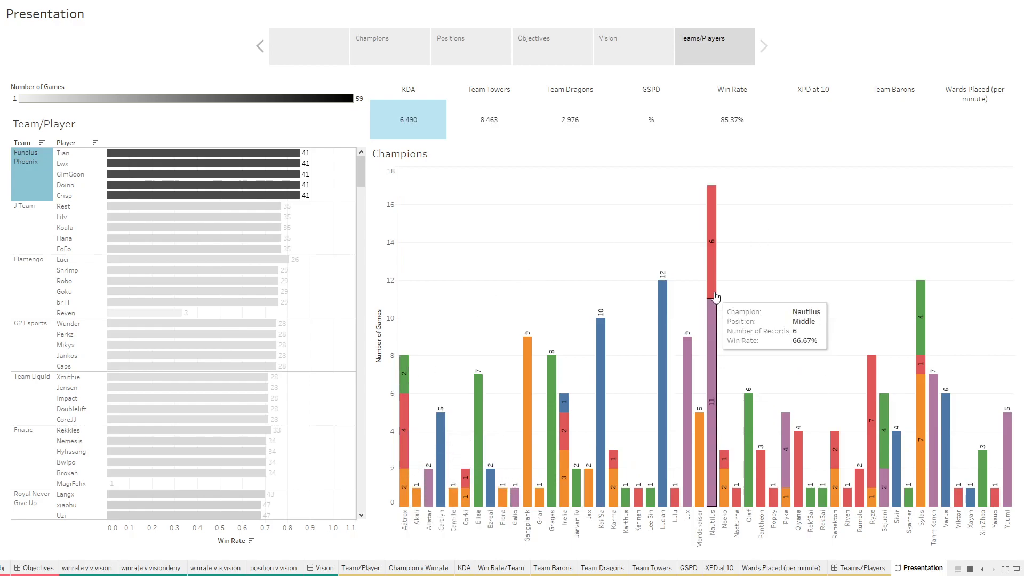
{"action": "mouse_move", "coordinate": [918, 334]}
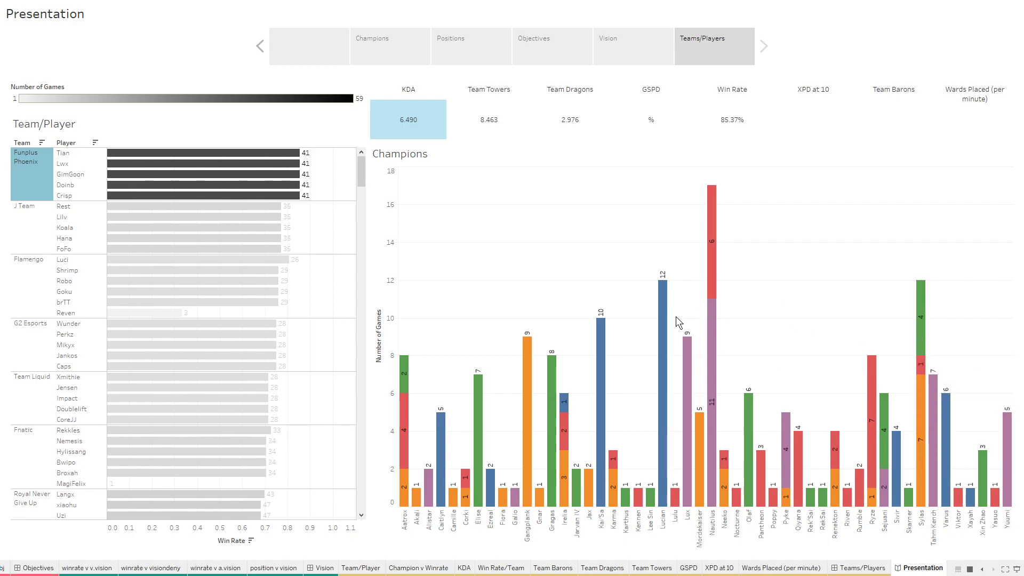
{"action": "mouse_move", "coordinate": [602, 343]}
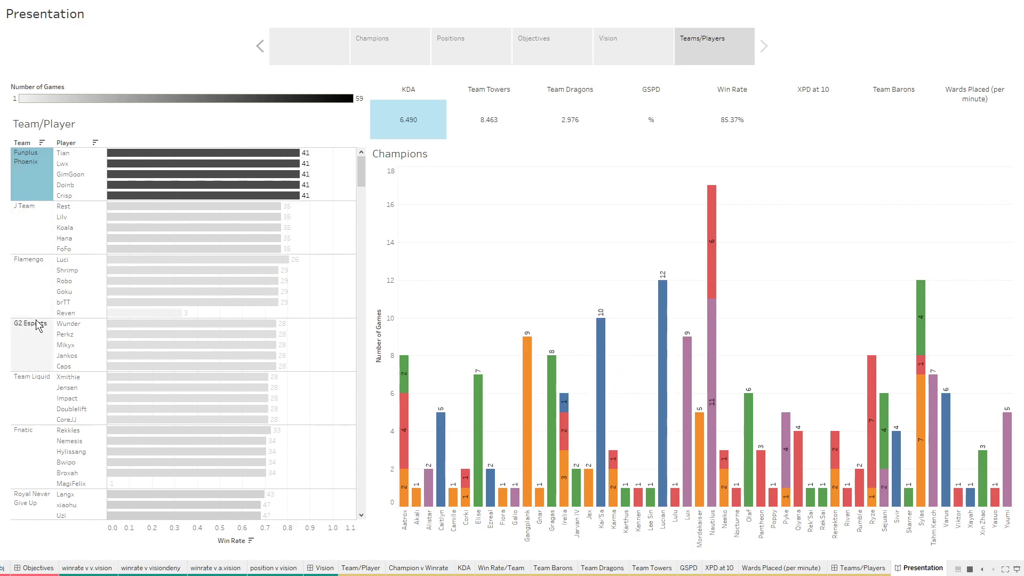
{"action": "scroll", "coordinate": [37, 317], "scroll_direction": "down", "scroll_amount": 7}
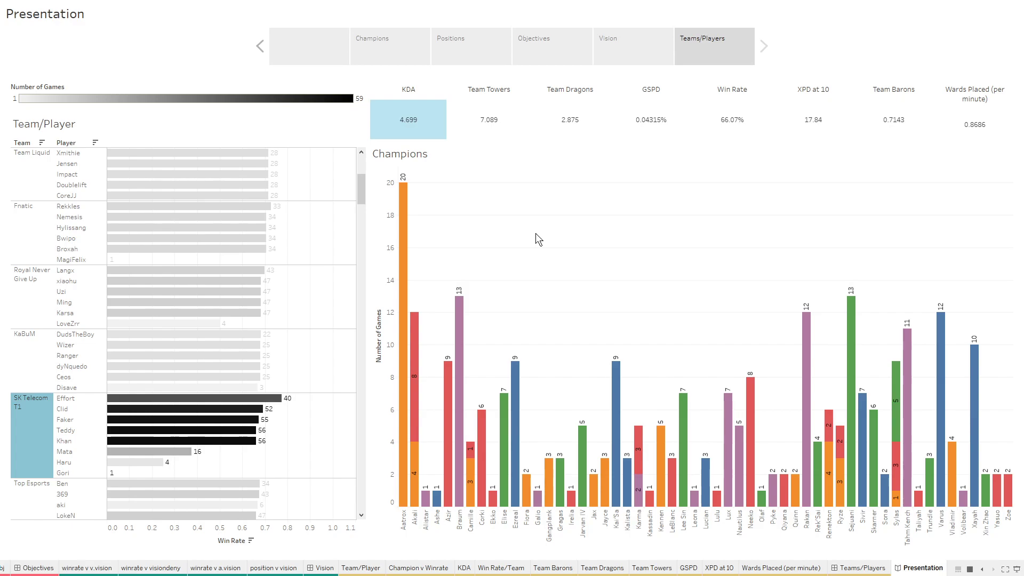
{"action": "mouse_move", "coordinate": [405, 223]}
{"action": "mouse_move", "coordinate": [457, 325]}
{"action": "mouse_move", "coordinate": [235, 403]}
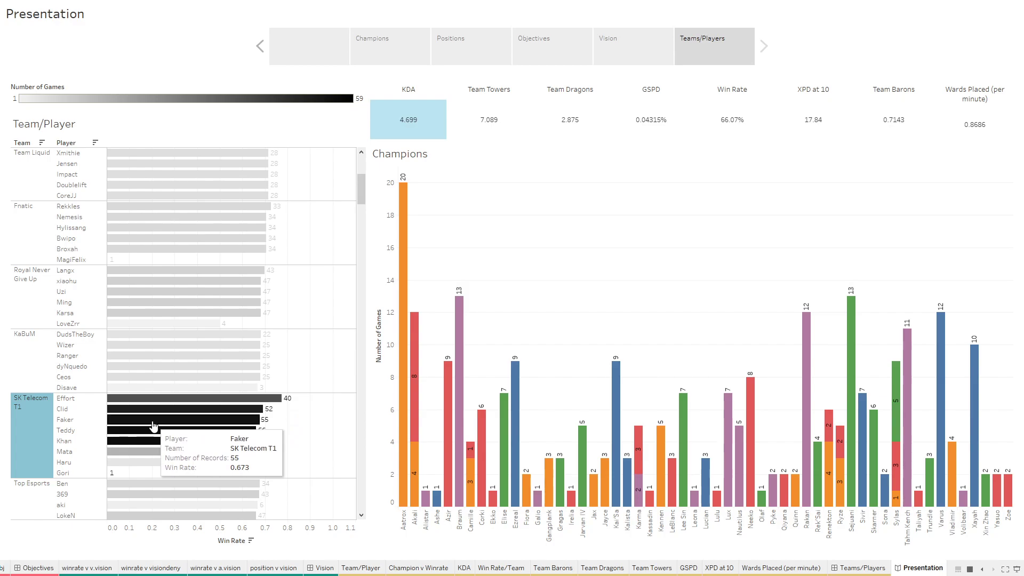
- Filter to Faker: KDA 4.186, 67.27% win rate, Azir leading at 9 games
{"action": "left_click", "coordinate": [213, 420]}
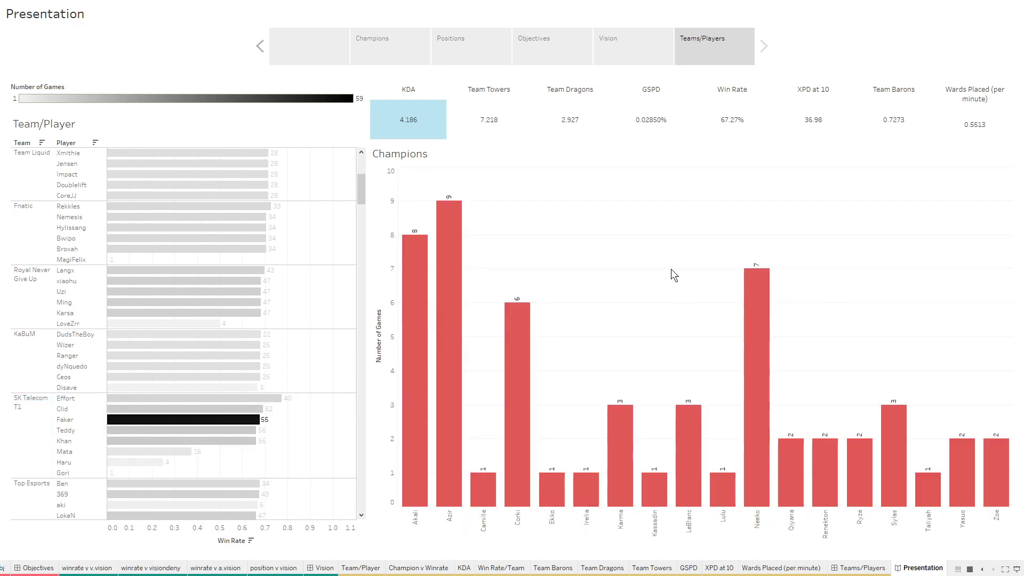
{"action": "mouse_move", "coordinate": [449, 275]}
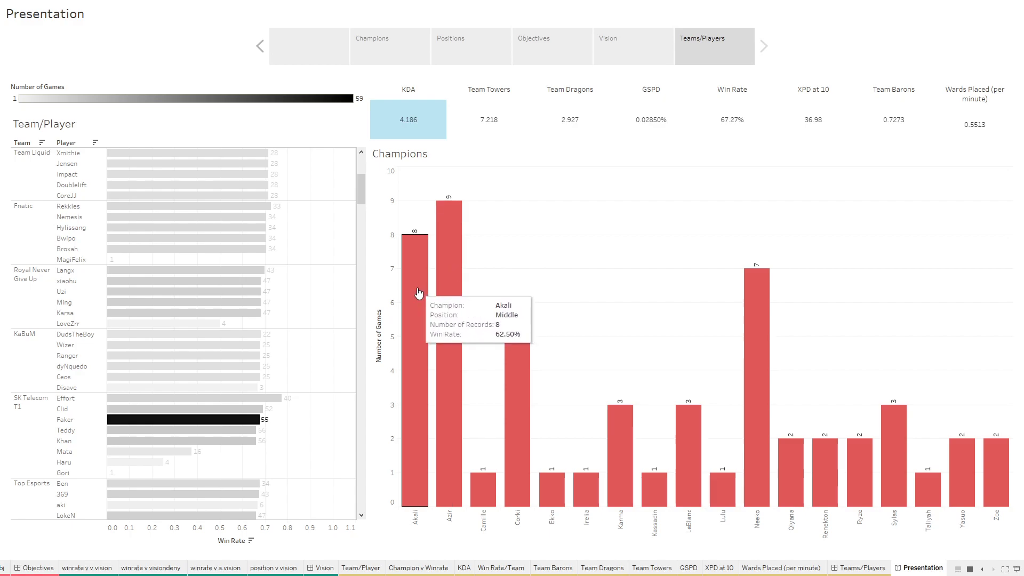
{"action": "mouse_move", "coordinate": [766, 304]}
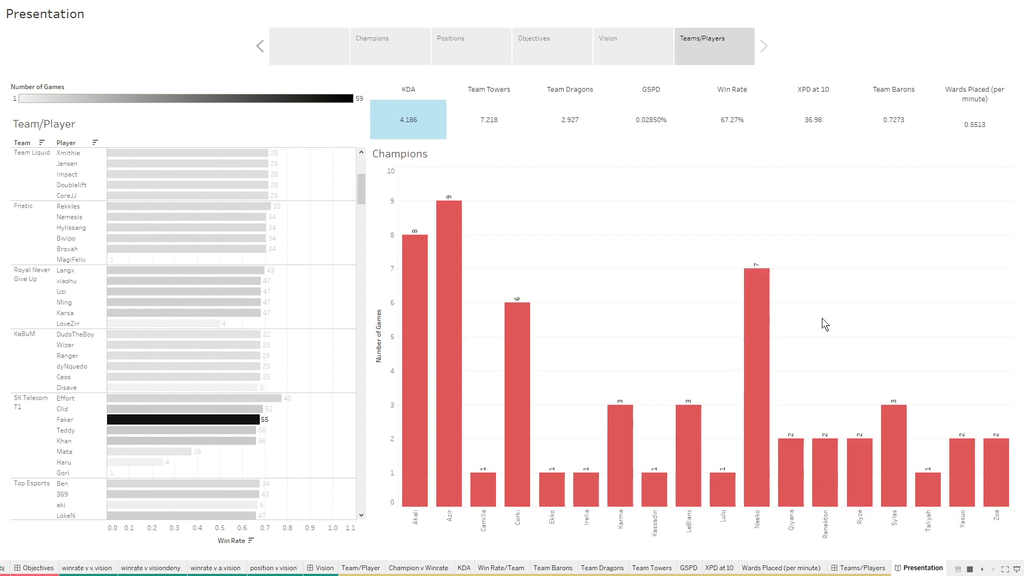
{"action": "mouse_move", "coordinate": [862, 476]}
- Filter the dashboard in turn to players Tian, Lwx and GimGoon
{"action": "scroll", "coordinate": [101, 336], "scroll_direction": "up", "scroll_amount": 5}
{"action": "mouse_move", "coordinate": [170, 161]}
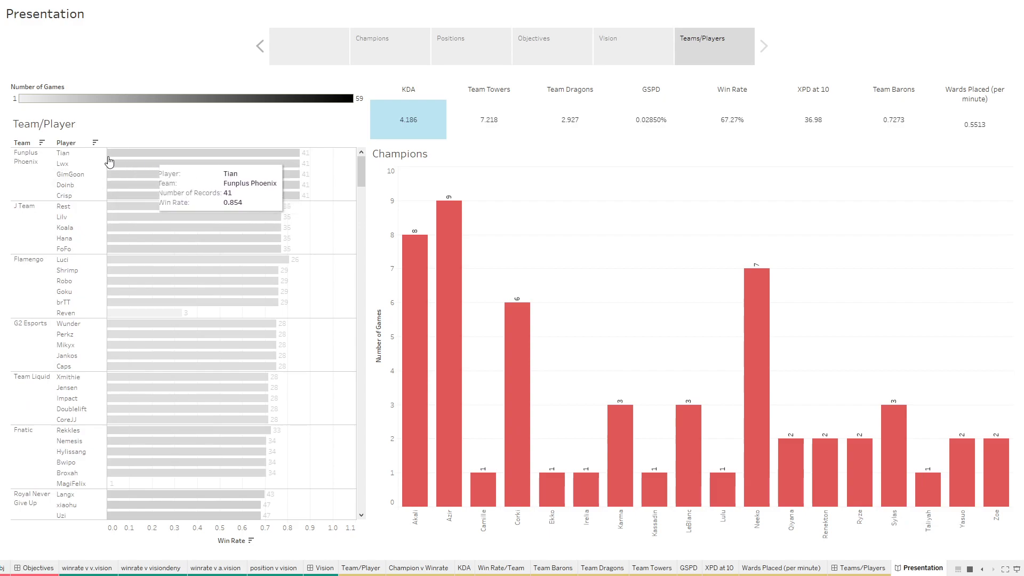
{"action": "left_click", "coordinate": [190, 155]}
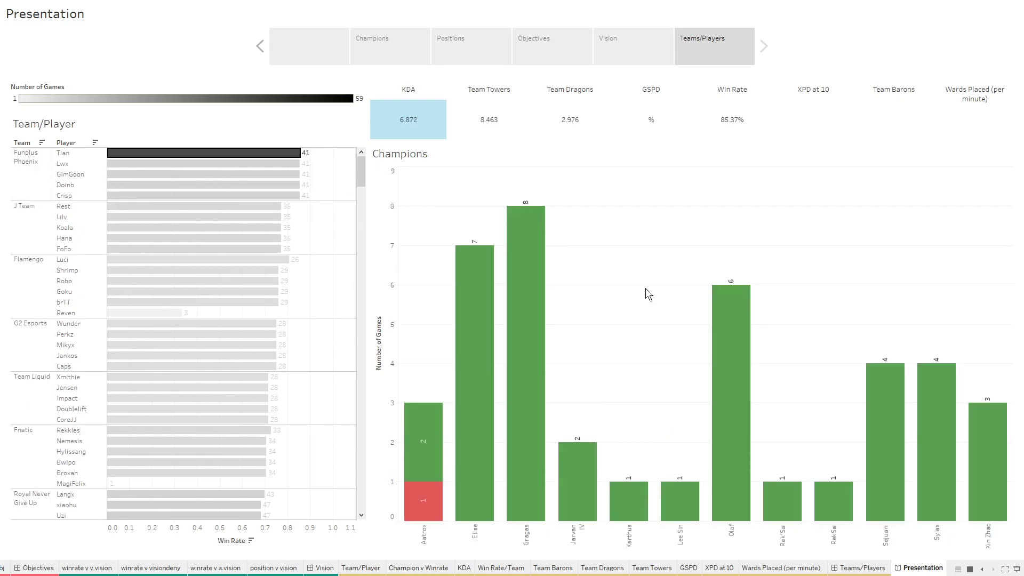
{"action": "mouse_move", "coordinate": [528, 310]}
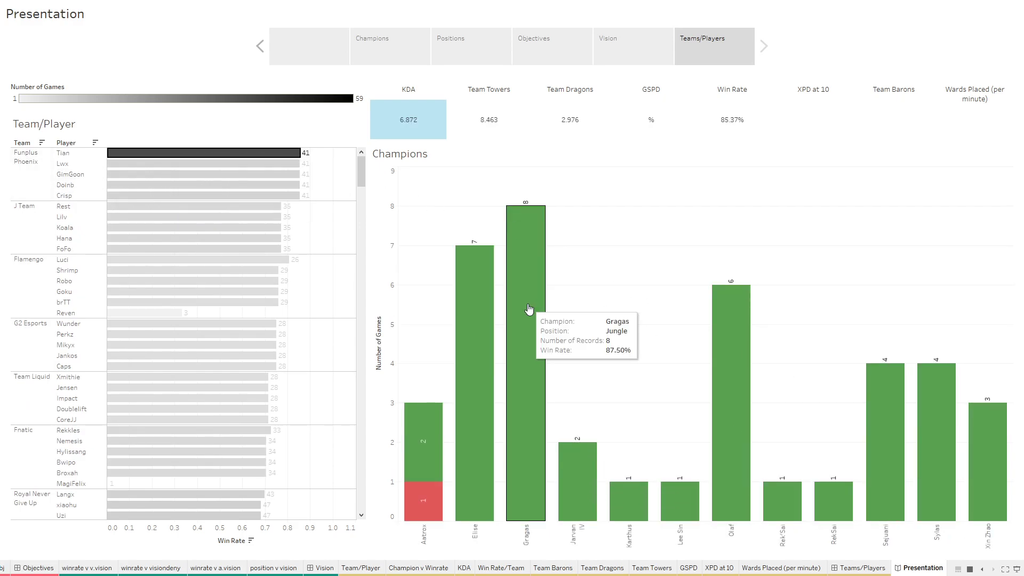
{"action": "mouse_move", "coordinate": [736, 326]}
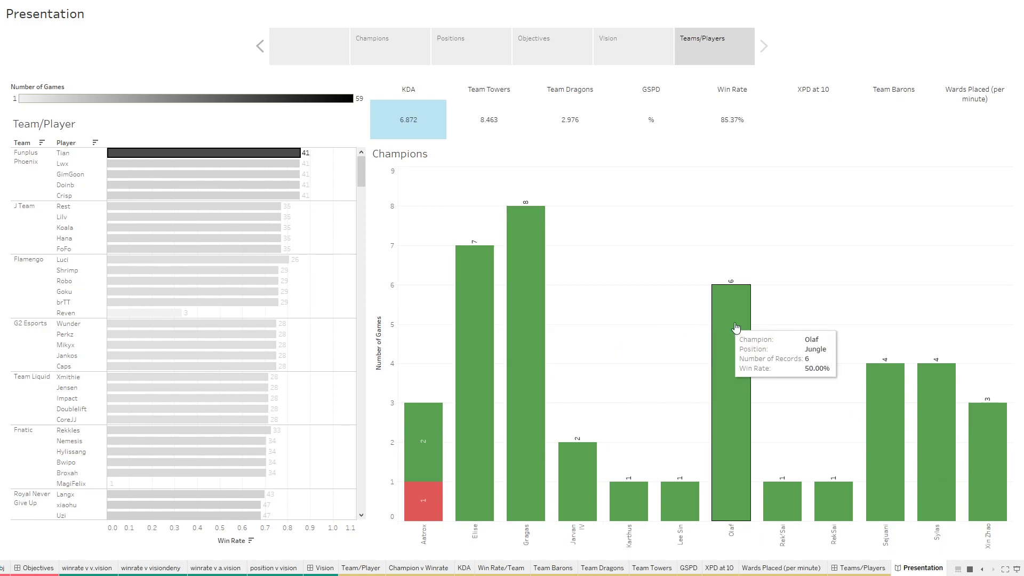
{"action": "left_click", "coordinate": [126, 164]}
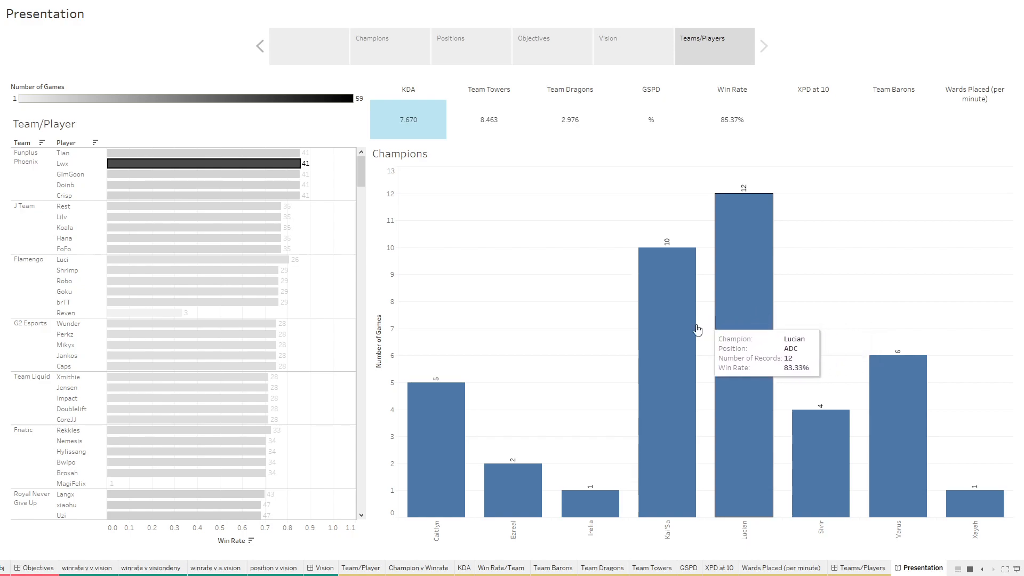
{"action": "left_click", "coordinate": [150, 175]}
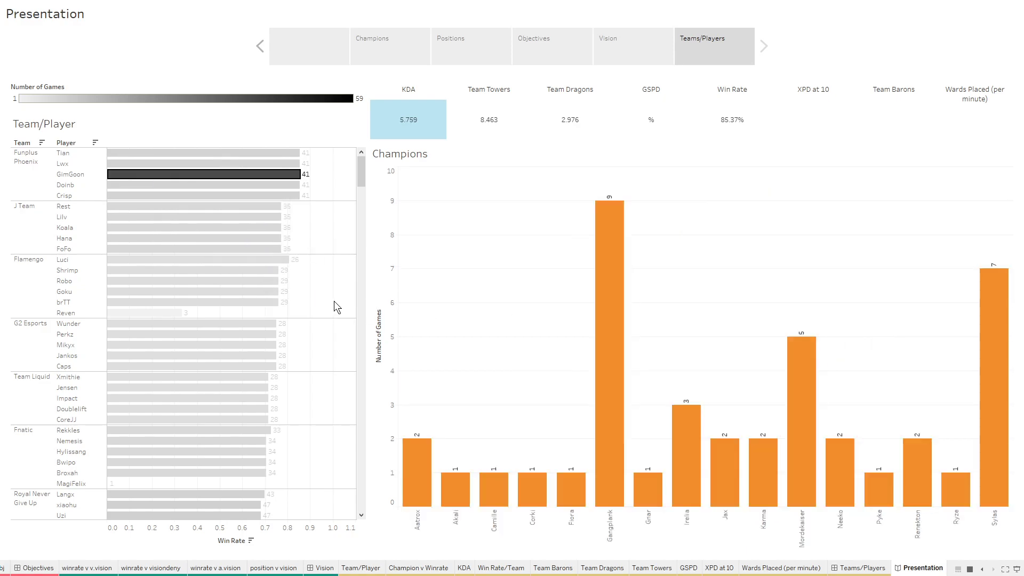
{"action": "mouse_move", "coordinate": [608, 313]}
- Check players Robo and 369, then filter to the whole Top Esports team
{"action": "mouse_move", "coordinate": [149, 263]}
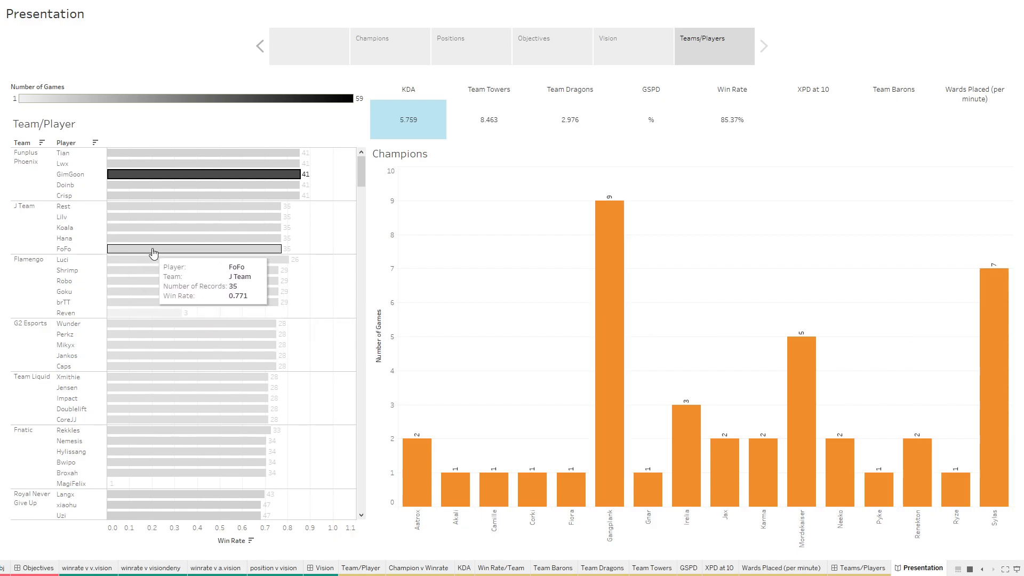
{"action": "left_click", "coordinate": [152, 281]}
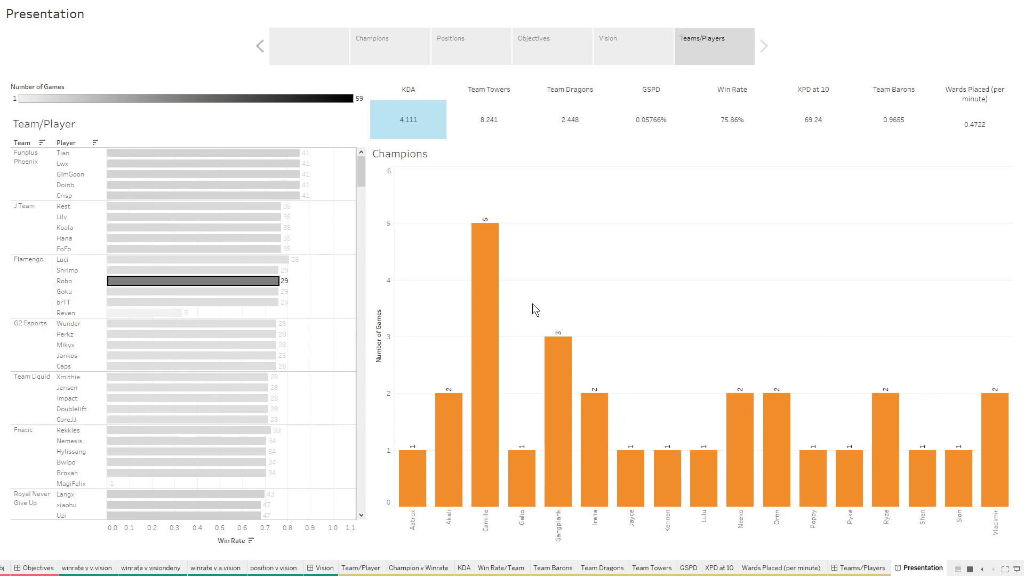
{"action": "mouse_move", "coordinate": [481, 306]}
{"action": "scroll", "coordinate": [278, 345], "scroll_direction": "down", "scroll_amount": 10}
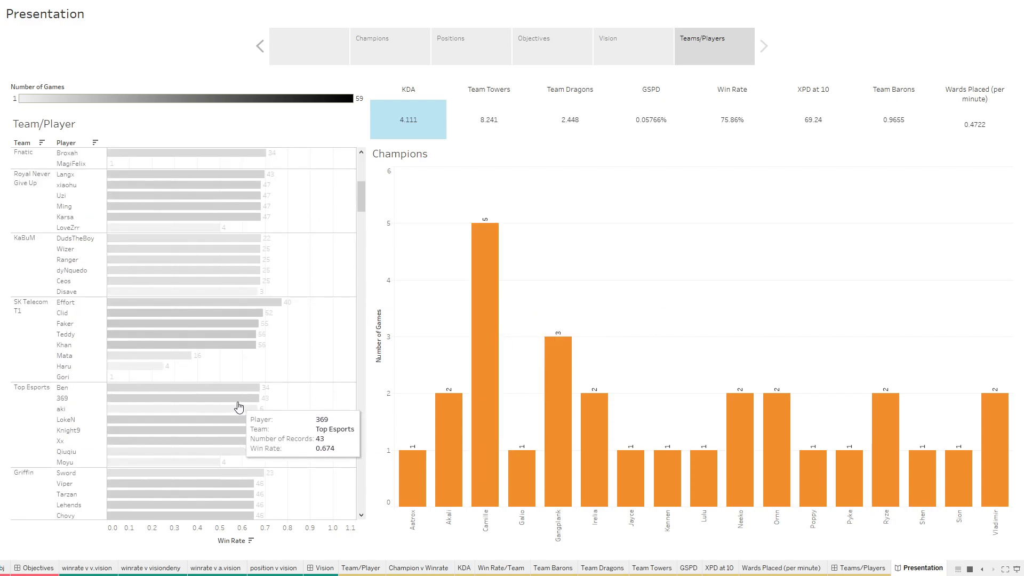
{"action": "left_click", "coordinate": [238, 404]}
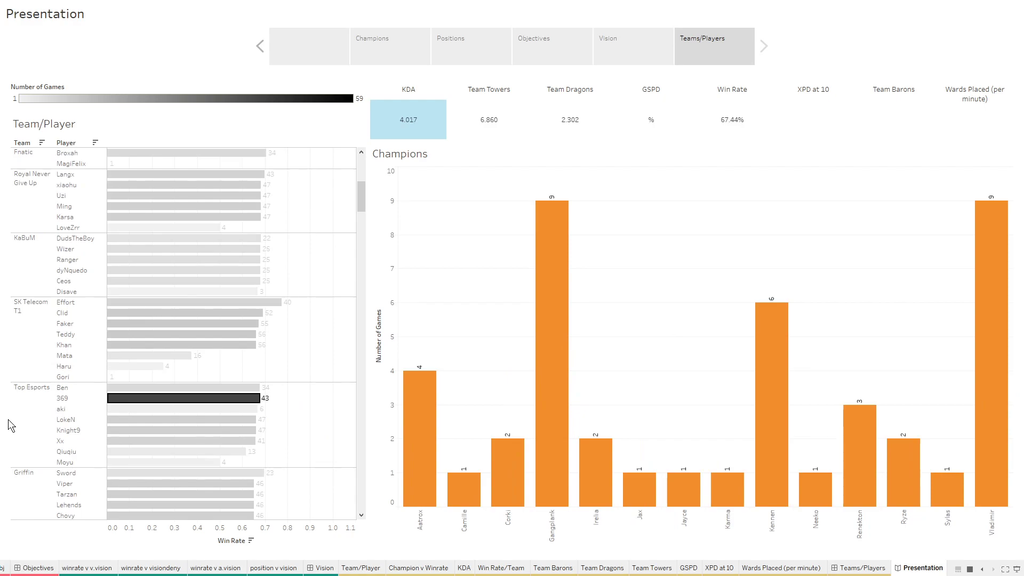
{"action": "left_click", "coordinate": [31, 415]}
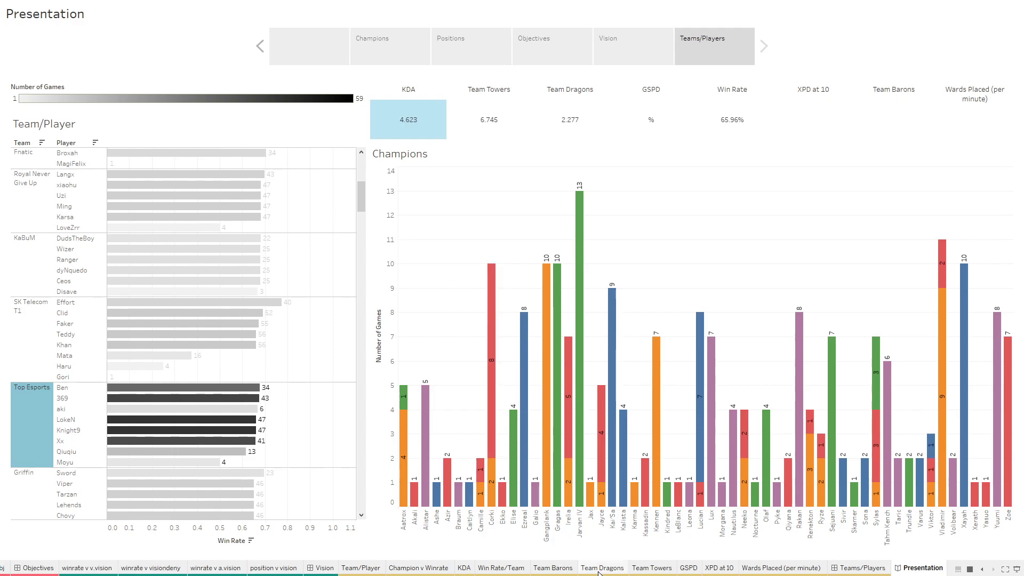
{"action": "scroll", "coordinate": [598, 572], "scroll_direction": "up", "scroll_amount": 5}
{"action": "scroll", "coordinate": [598, 572], "scroll_direction": "down", "scroll_amount": 10}
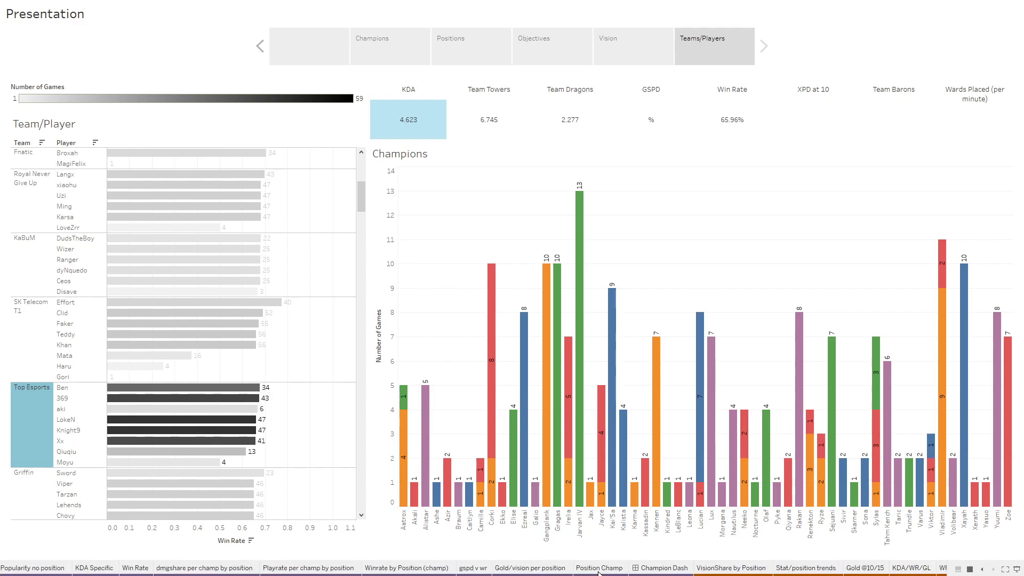